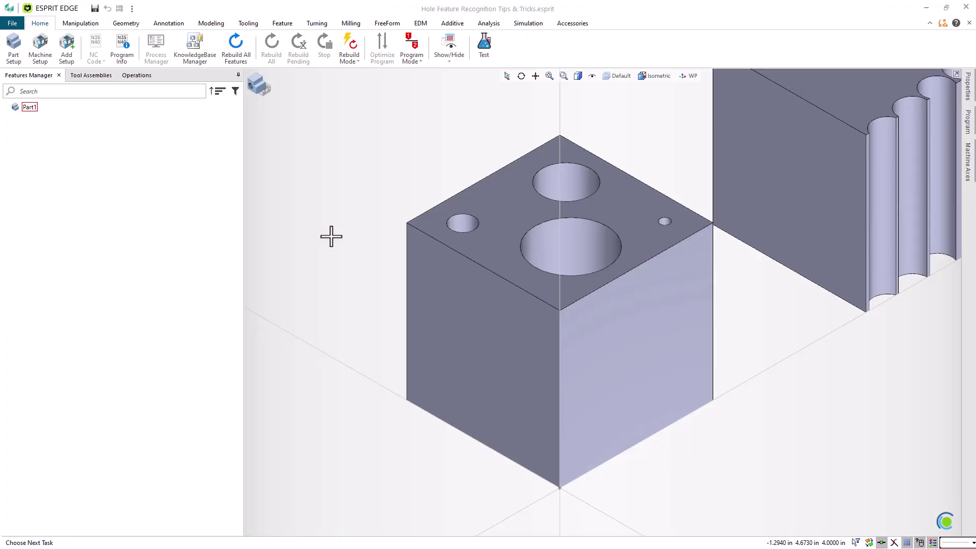
Step: Start hole recognition and set the minimum diameter to 0.6 by picking the second-smallest hole on the first block
key(XF86AudioLowerVolume)
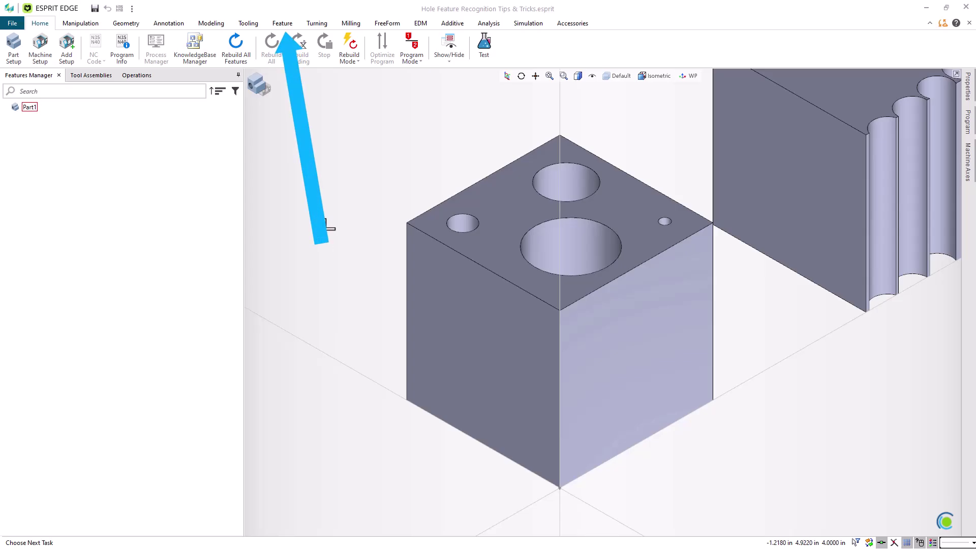
click(282, 23)
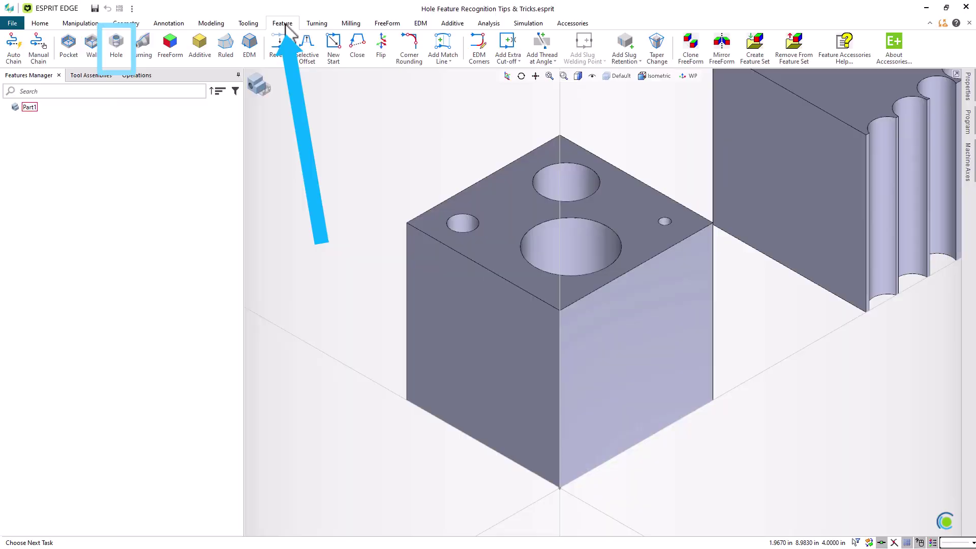
click(116, 48)
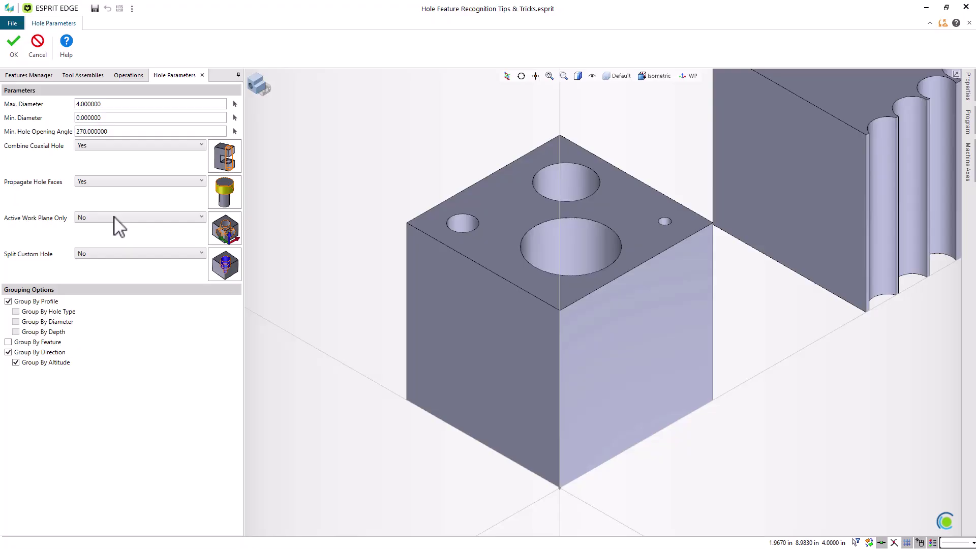
drag(169, 79, 123, 304)
click(235, 117)
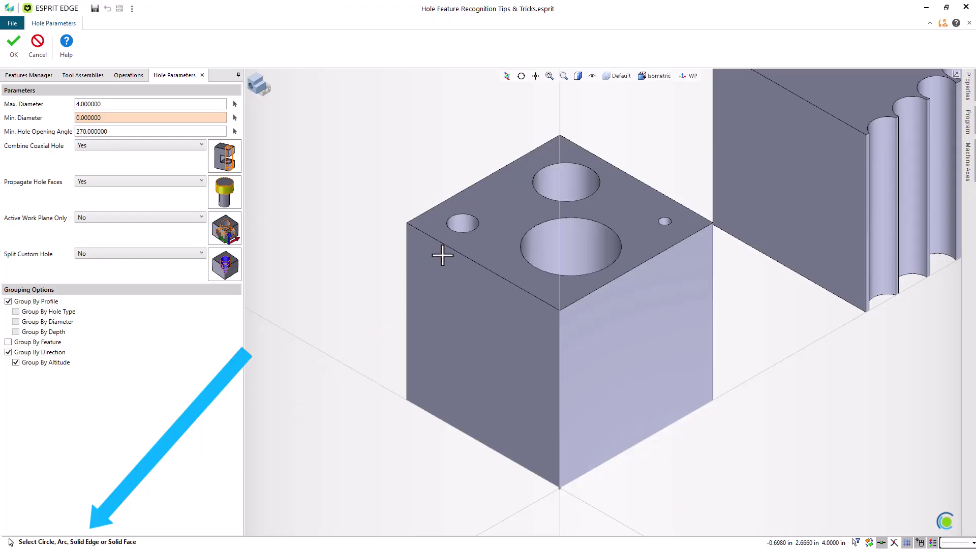
click(463, 220)
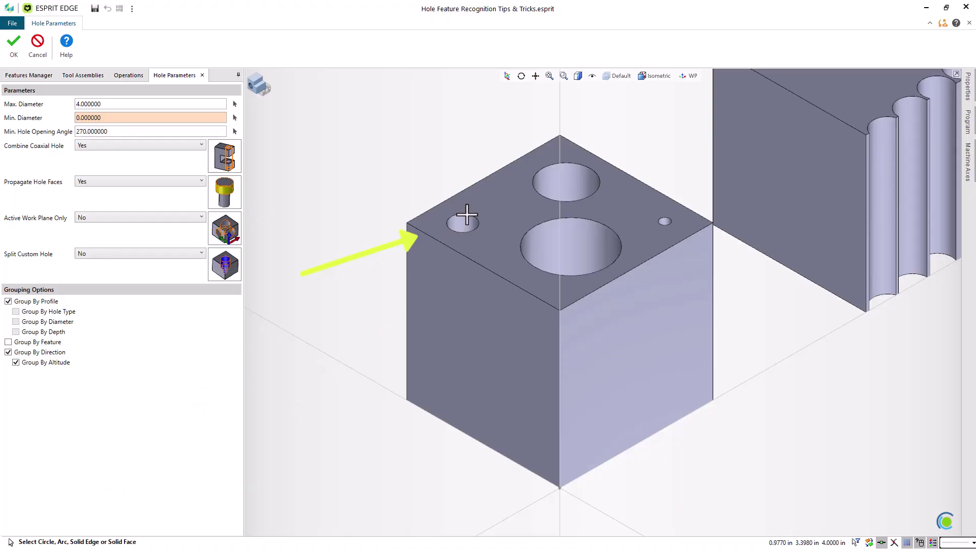
click(464, 219)
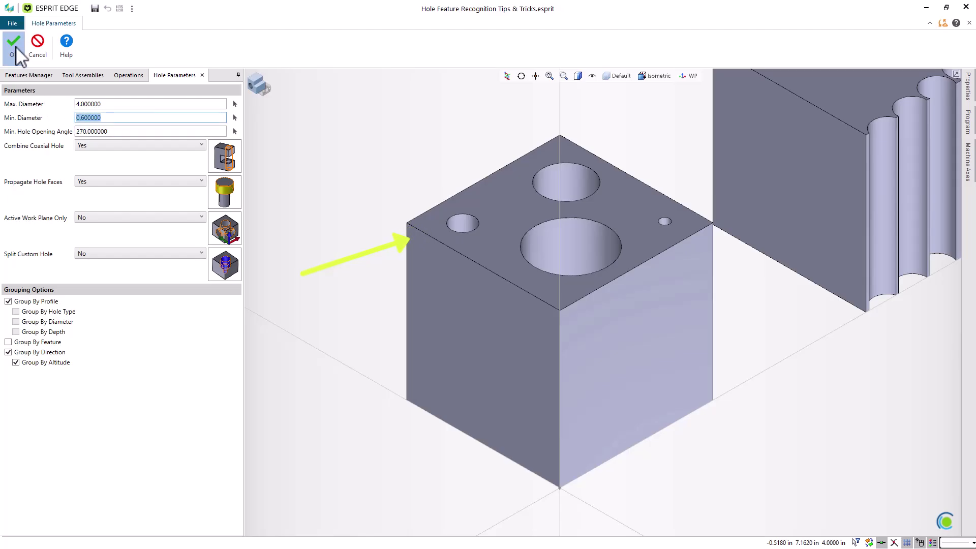
Step: Recognize the holes on the whole first block and highlight the 1.875-diameter hole feature
click(479, 333)
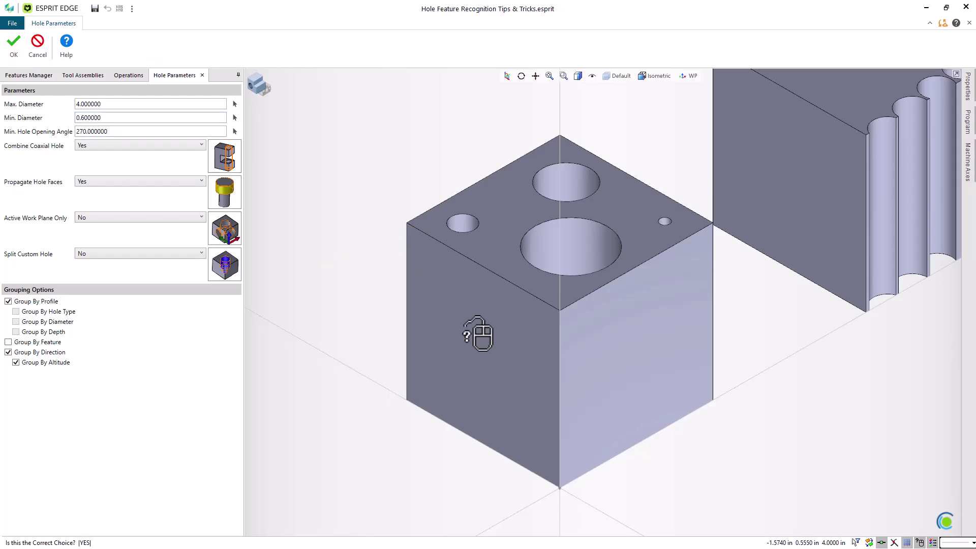
click(478, 333)
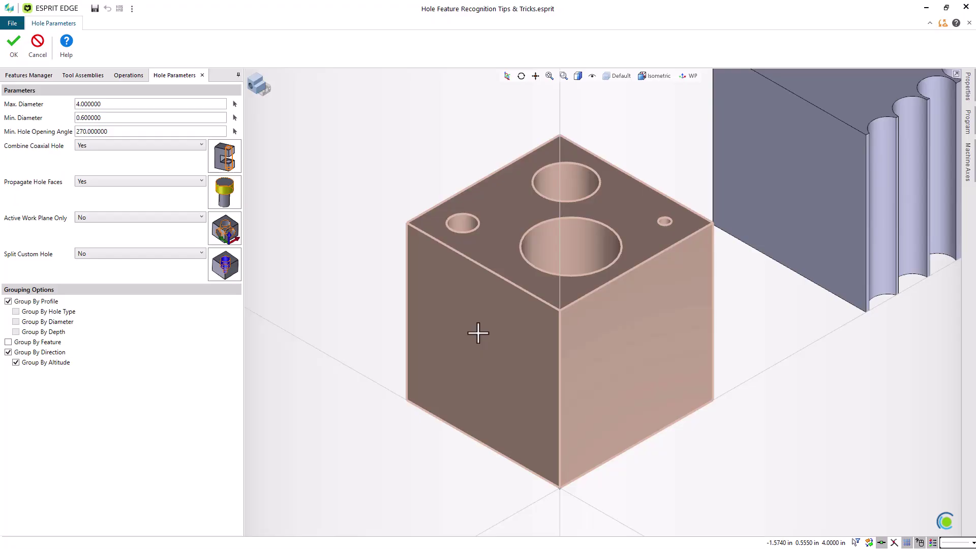
click(14, 51)
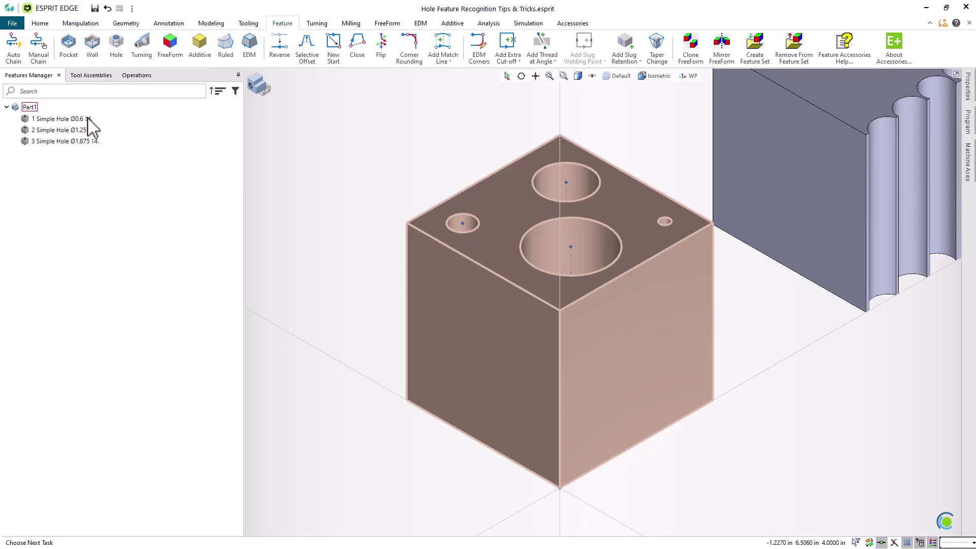
click(87, 144)
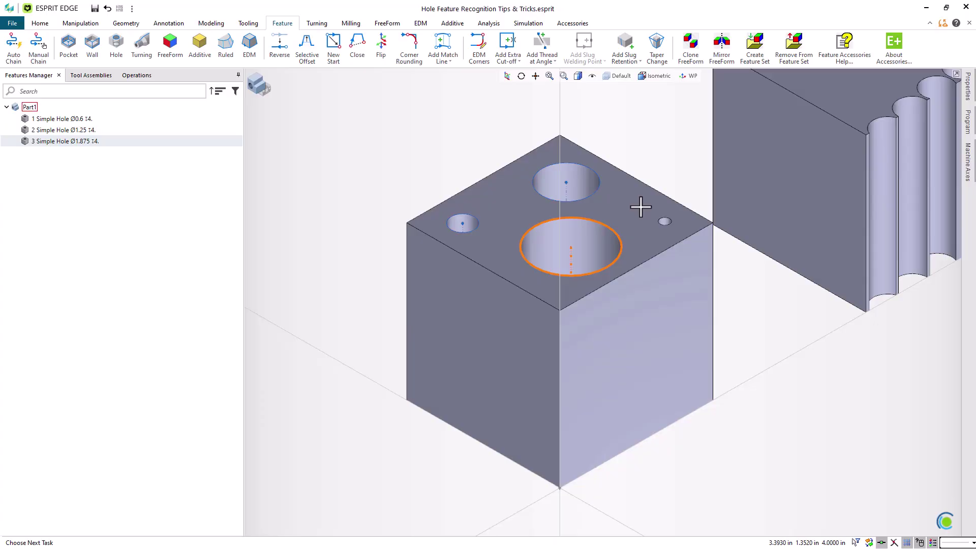
Step: Start hole recognition for the block with partial holes and set the minimum opening angle to 227.031757 from the middle hole's edge
middle_drag(669, 158, 514, 244)
scroll(610, 185, down, 2)
middle_drag(633, 203, 474, 227)
click(401, 175)
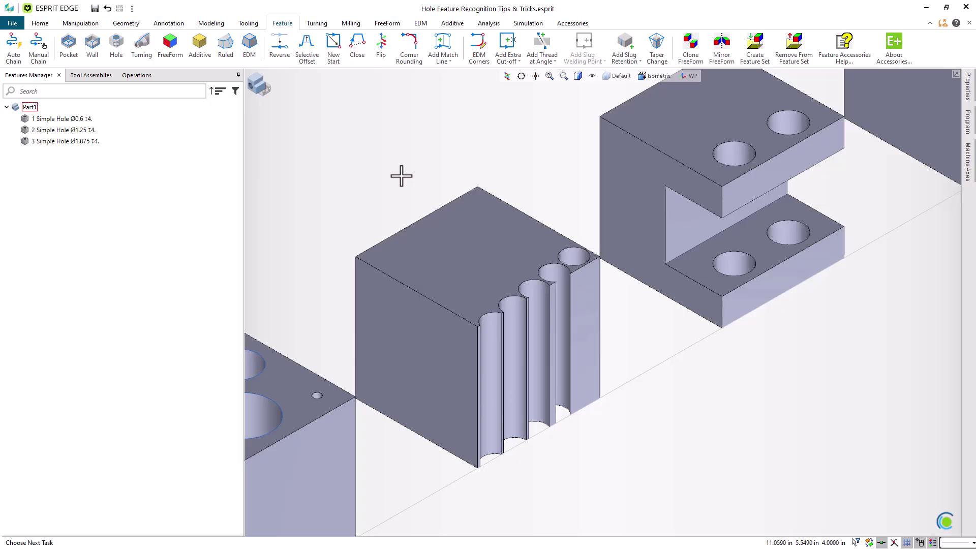
click(118, 48)
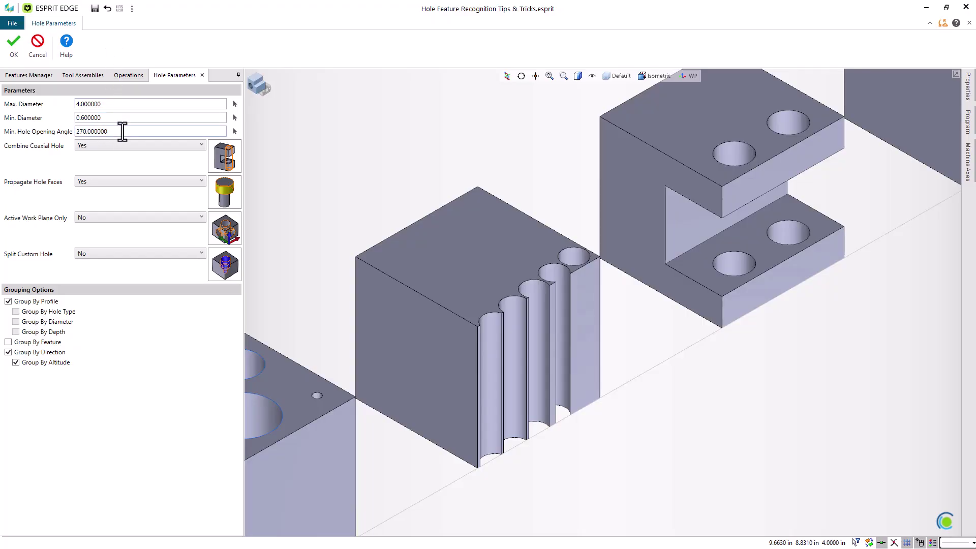
drag(107, 131, 85, 144)
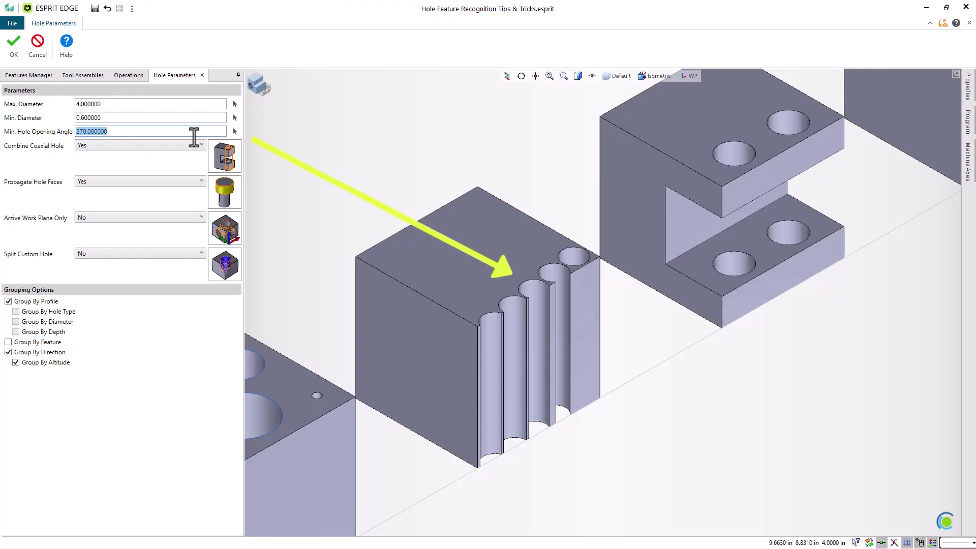
click(237, 131)
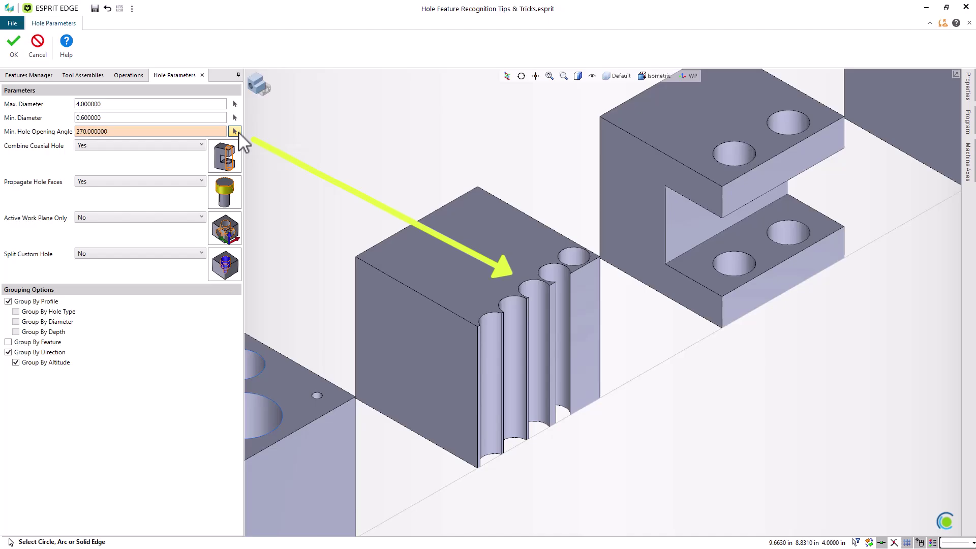
click(527, 283)
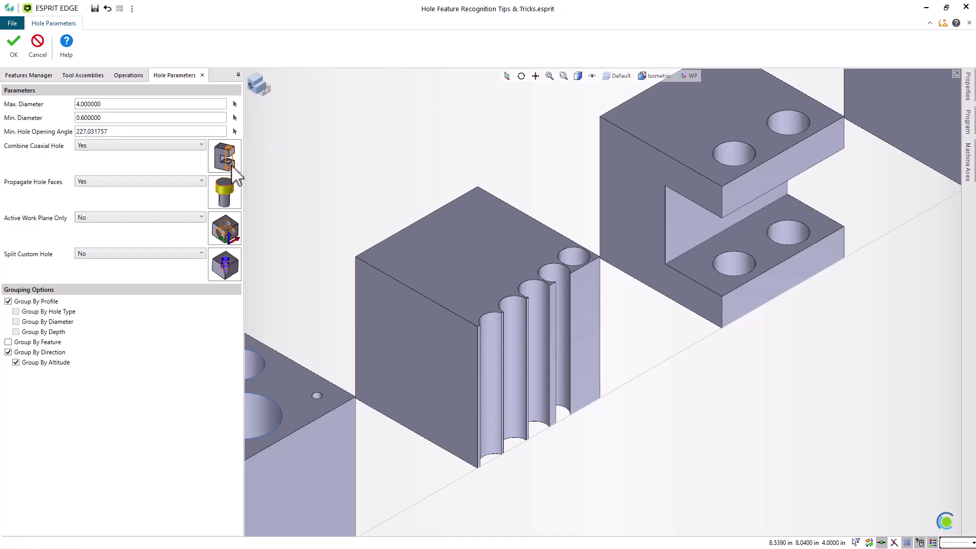
Step: Recognize the holes on the whole partial-hole block and highlight the resulting feature
click(435, 272)
click(15, 47)
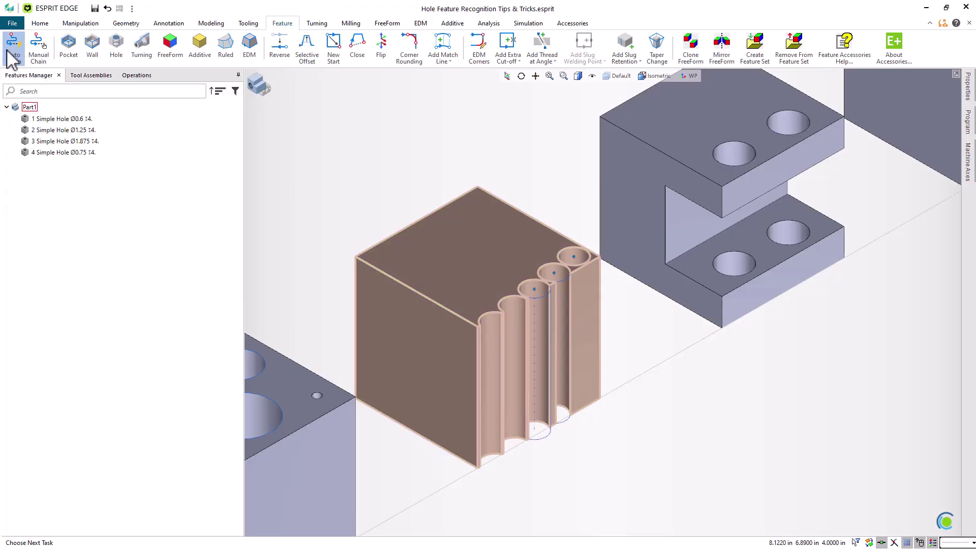
click(47, 153)
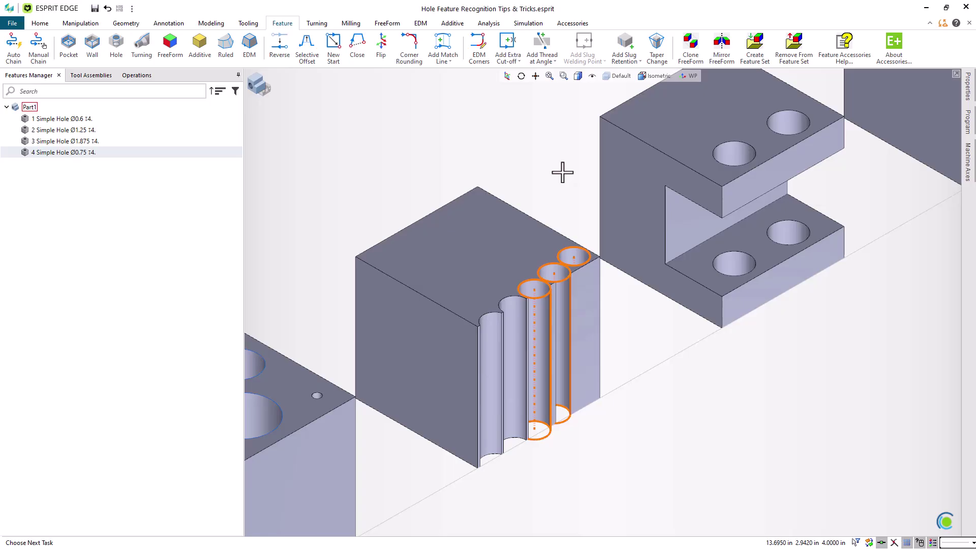
Step: Recognize the holes of the C-shaped block with coaxial holes combined
scroll(566, 163, down, 2)
middle_drag(567, 163, 447, 213)
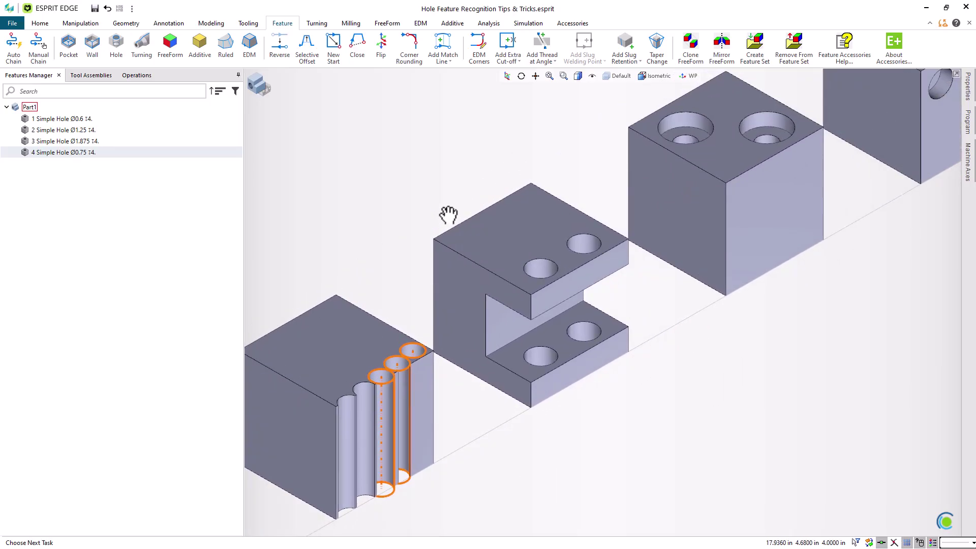
scroll(471, 272, up, 3)
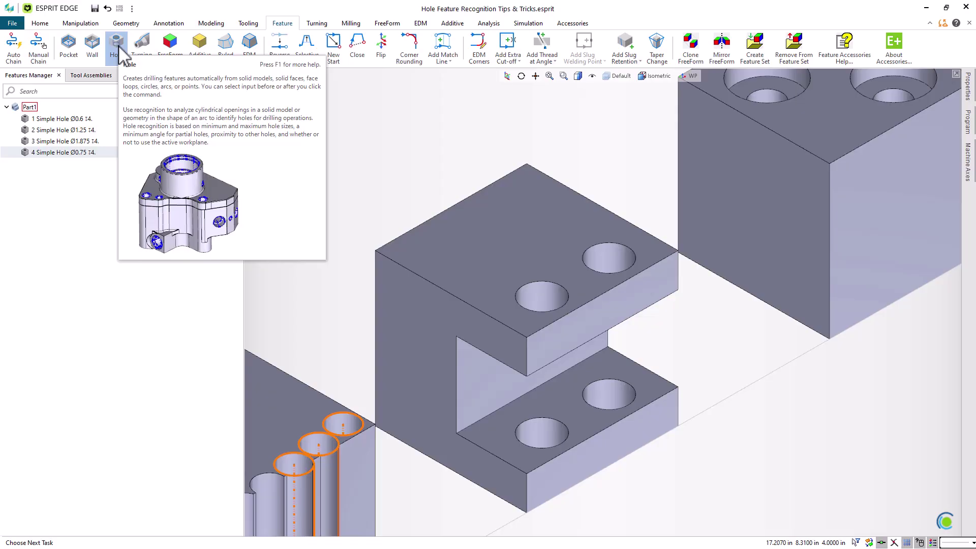
click(117, 48)
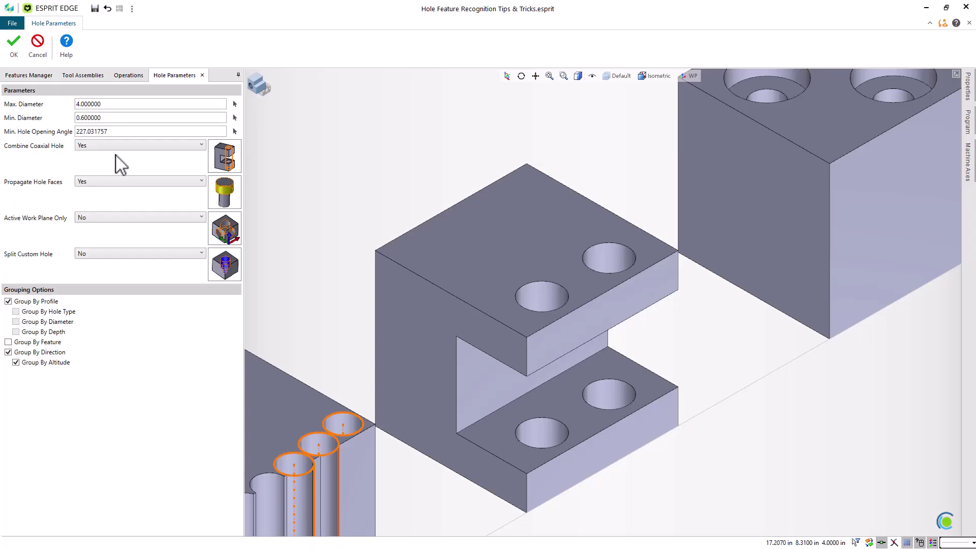
click(486, 256)
click(14, 43)
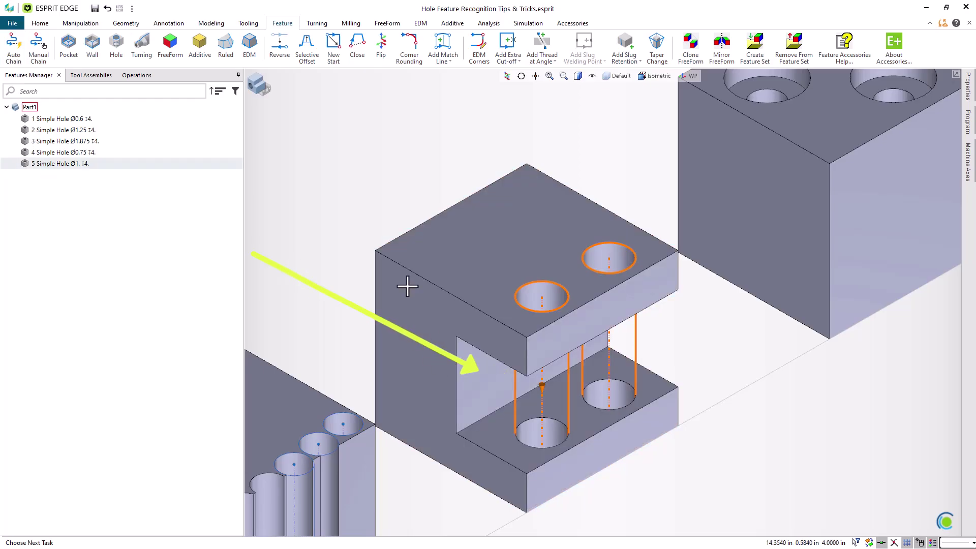
click(443, 211)
Step: Recognize the C-shaped block's holes again with Combine Coaxial Hole set to No, and highlight the new features in turn
click(120, 60)
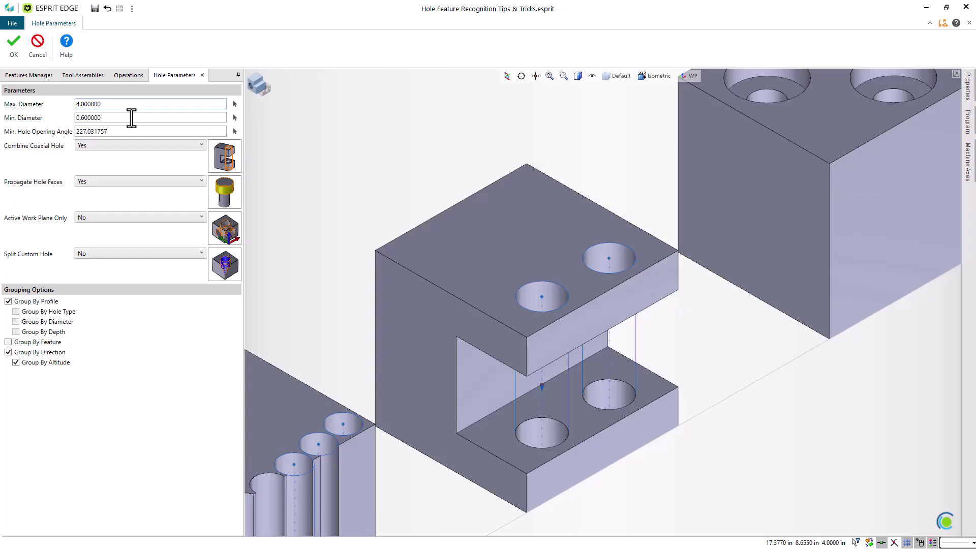
click(478, 258)
click(173, 147)
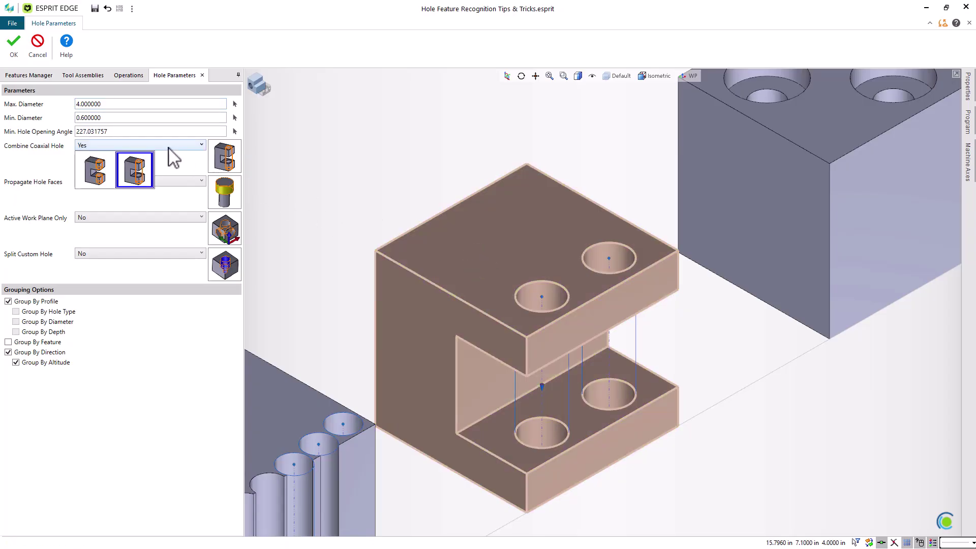
click(124, 177)
click(14, 47)
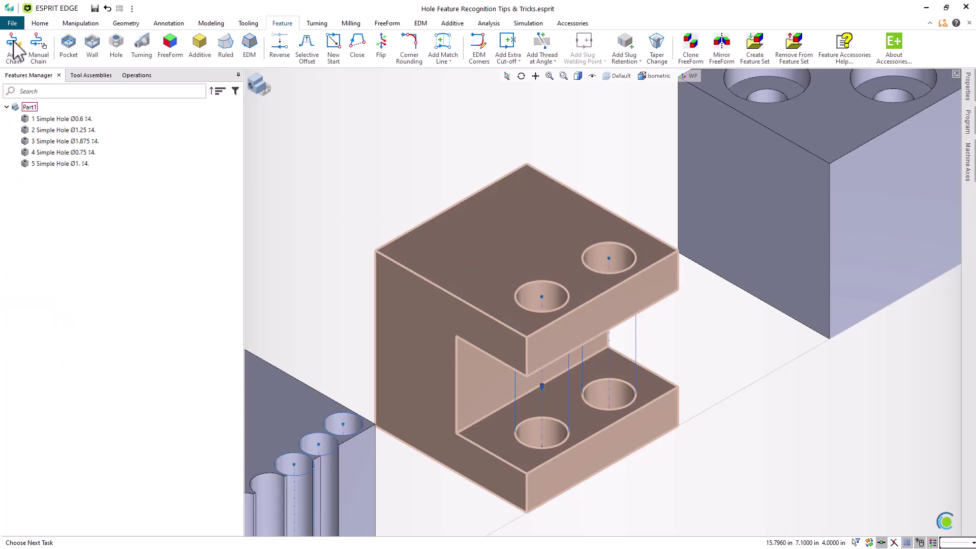
click(60, 175)
click(62, 185)
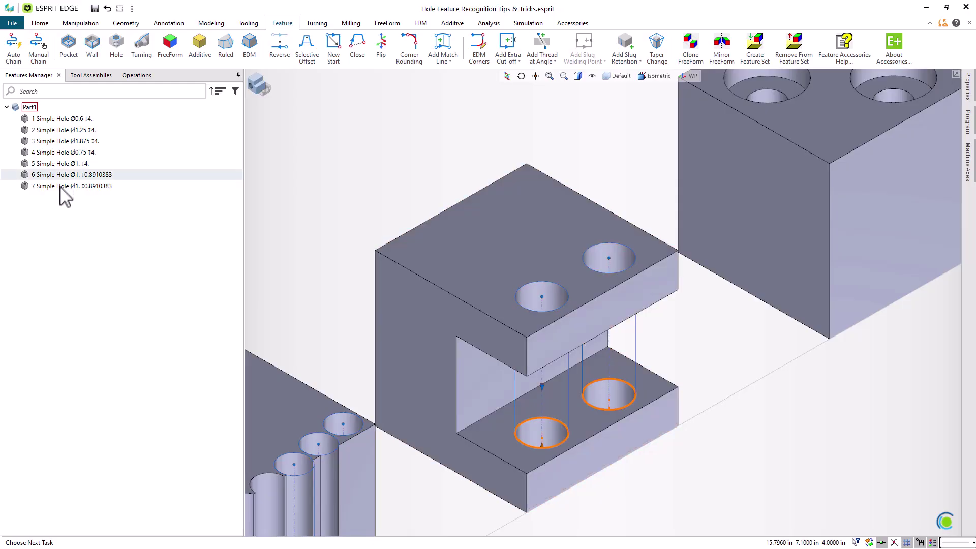
click(60, 174)
click(62, 186)
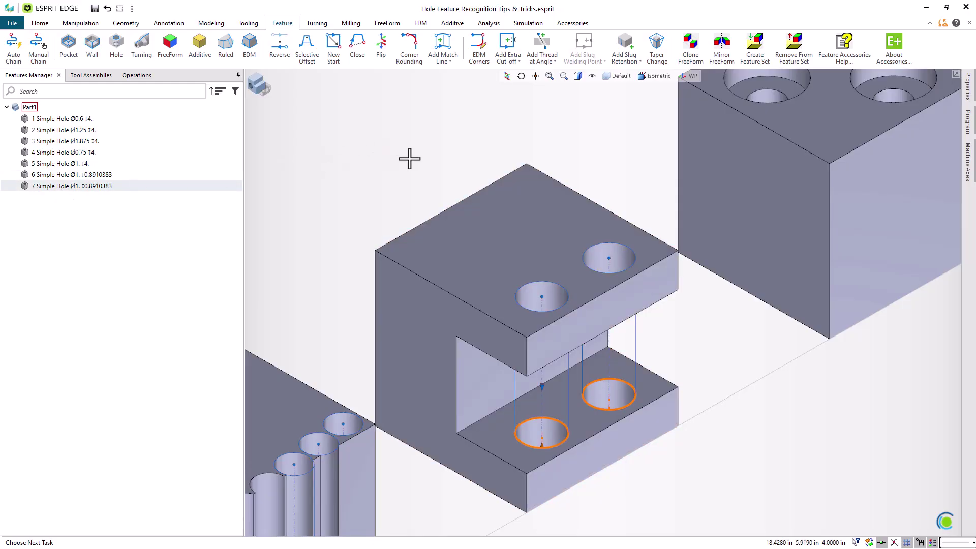
click(412, 158)
Step: Recognize the two counterbored holes from their upper cylindrical faces with Propagate Hole Faces left at Yes
middle_drag(461, 158, 277, 190)
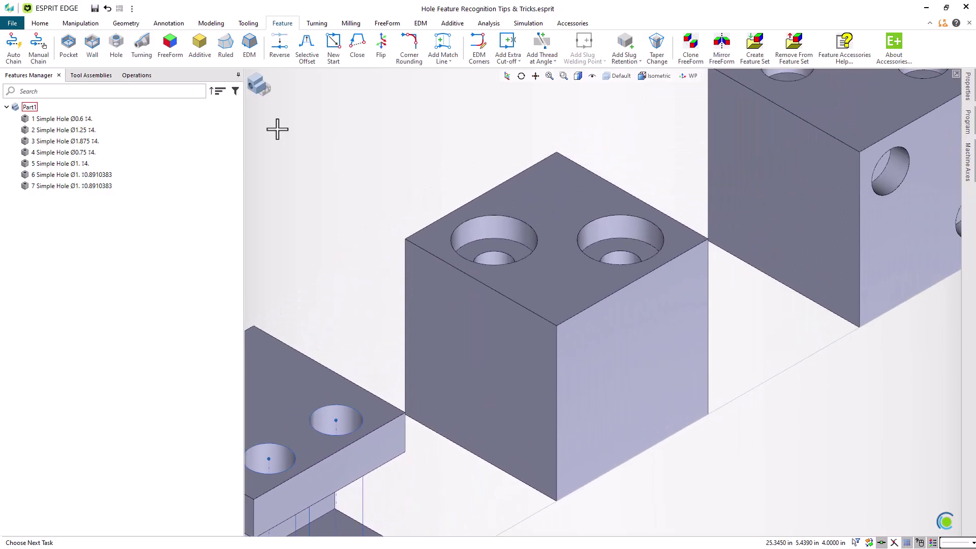
click(120, 53)
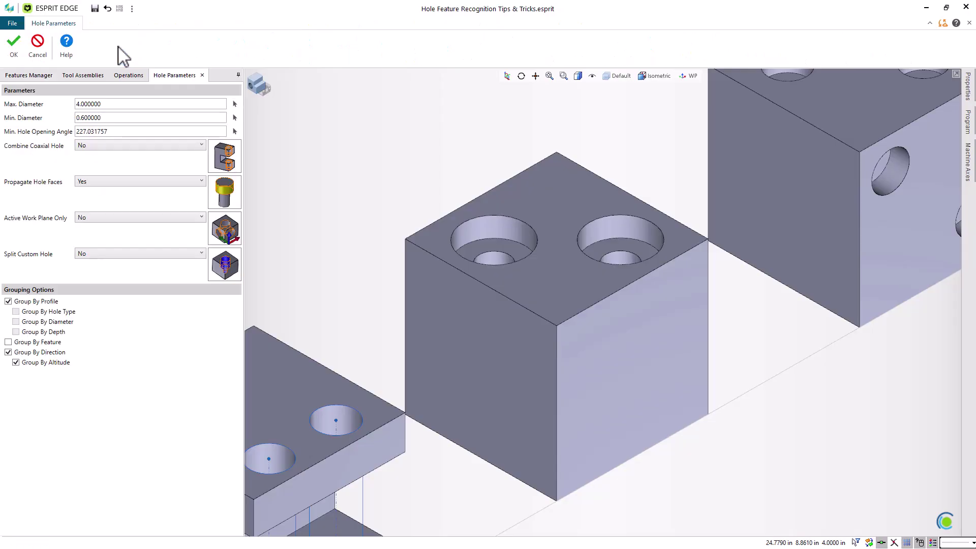
click(490, 229)
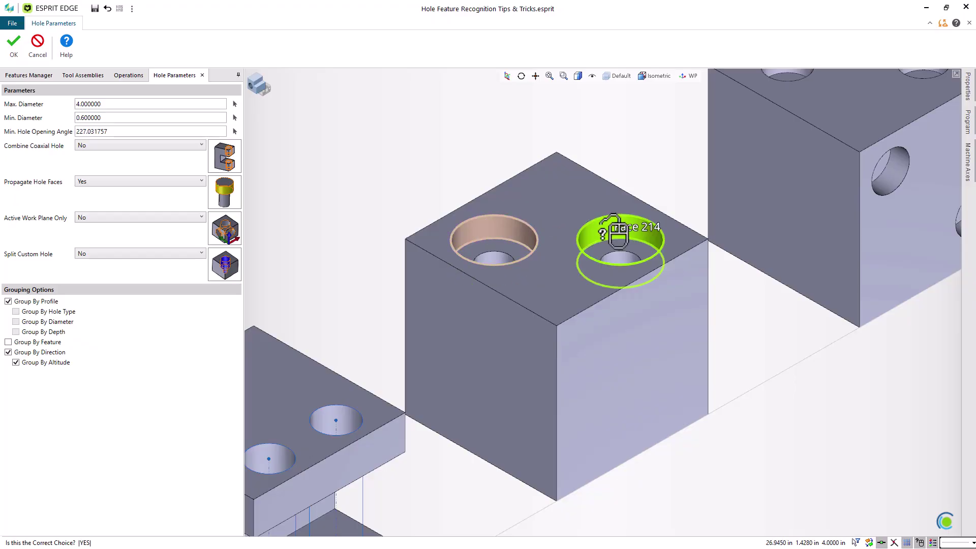
click(614, 230)
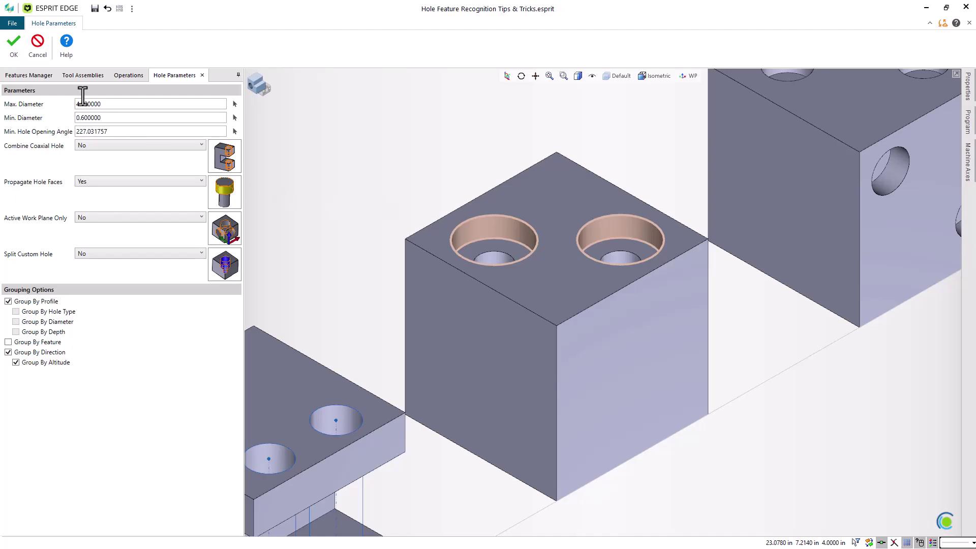
click(13, 47)
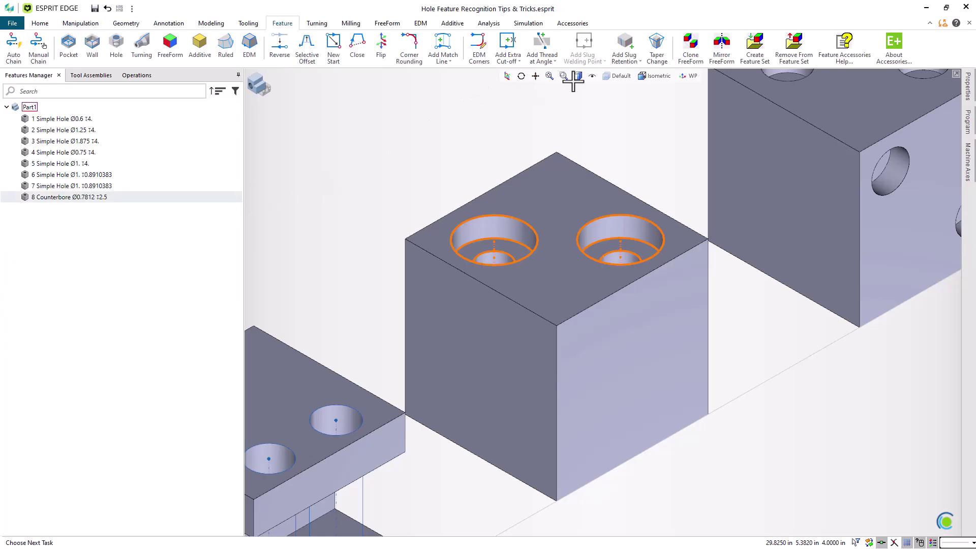
click(382, 179)
Step: Recognize the same two upper counterbore faces with Propagate Hole Faces set to No, and highlight the resulting feature
click(116, 45)
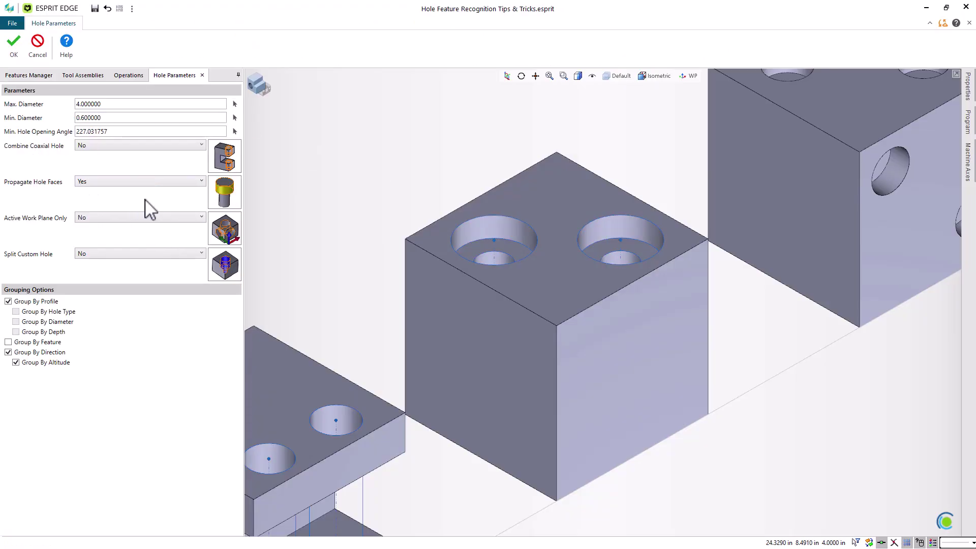
click(159, 183)
click(98, 206)
click(502, 228)
click(619, 230)
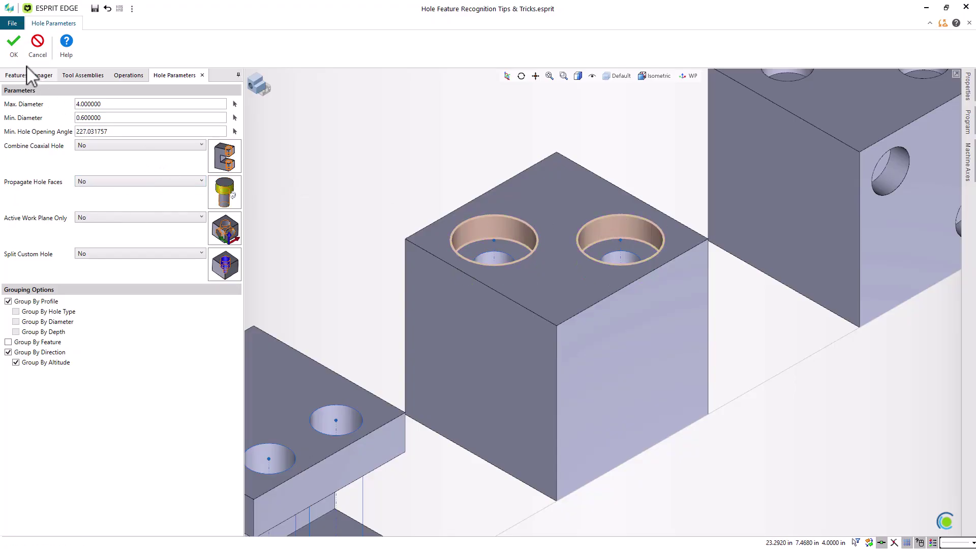
click(14, 45)
click(95, 210)
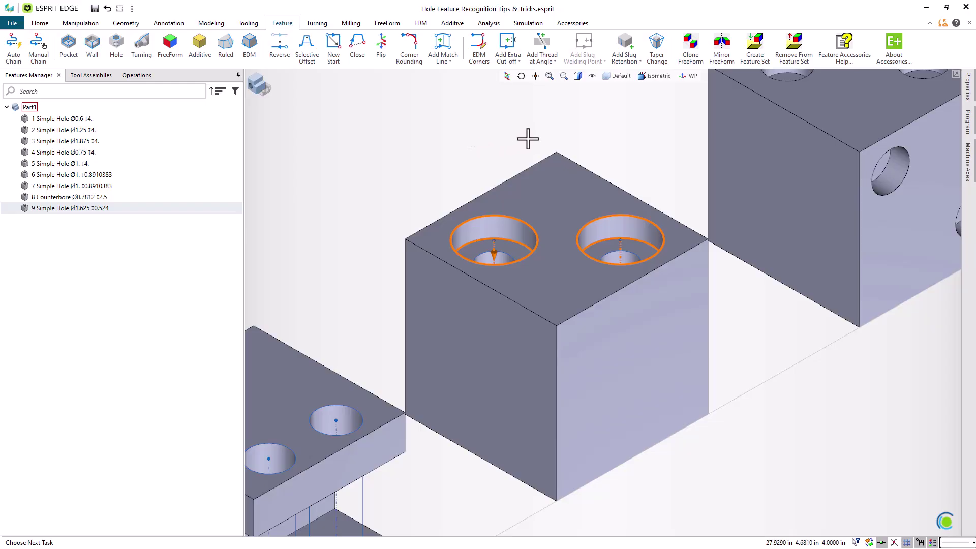
Step: Recognize the holes of the block with top and side holes, with Active Work Plane Only set to Yes
drag(495, 159, 421, 205)
drag(536, 132, 435, 202)
drag(516, 151, 402, 211)
key(Escape)
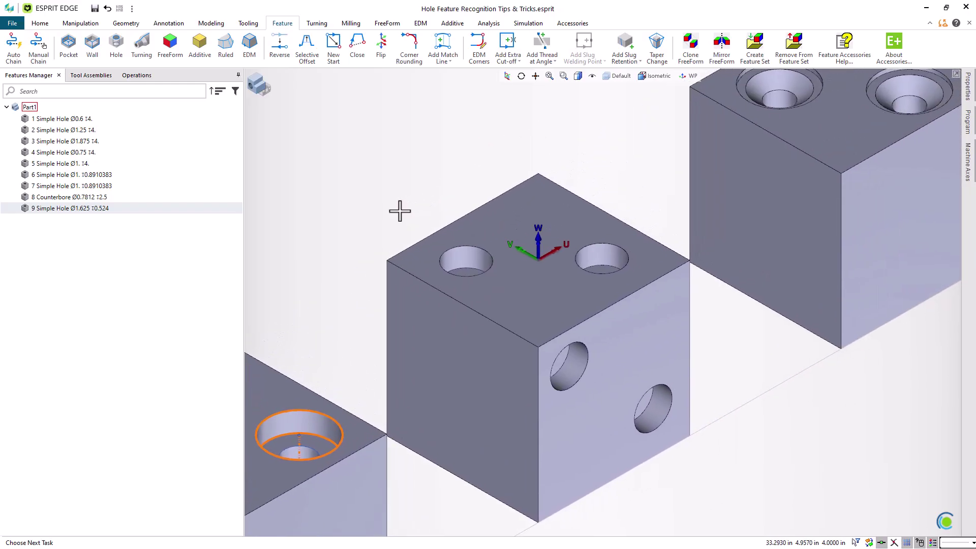
click(398, 198)
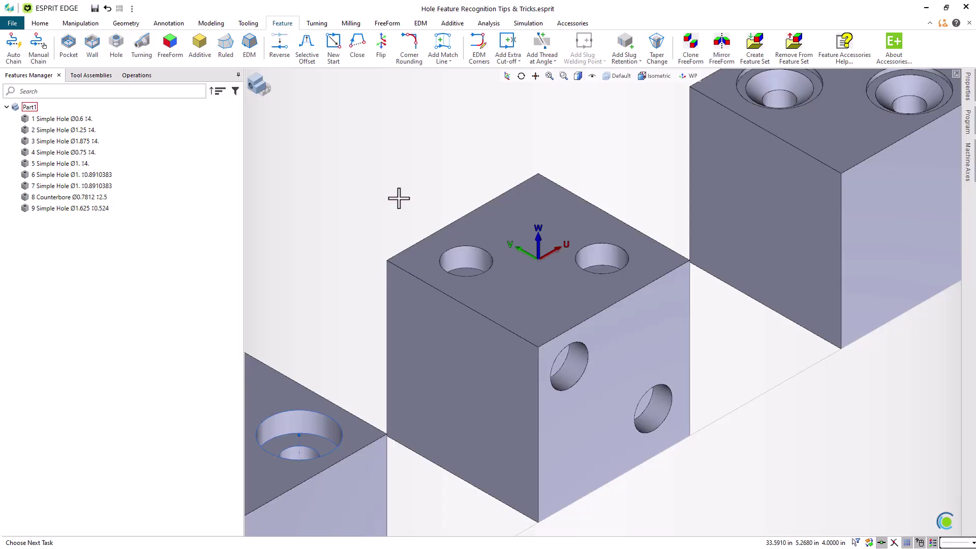
click(115, 41)
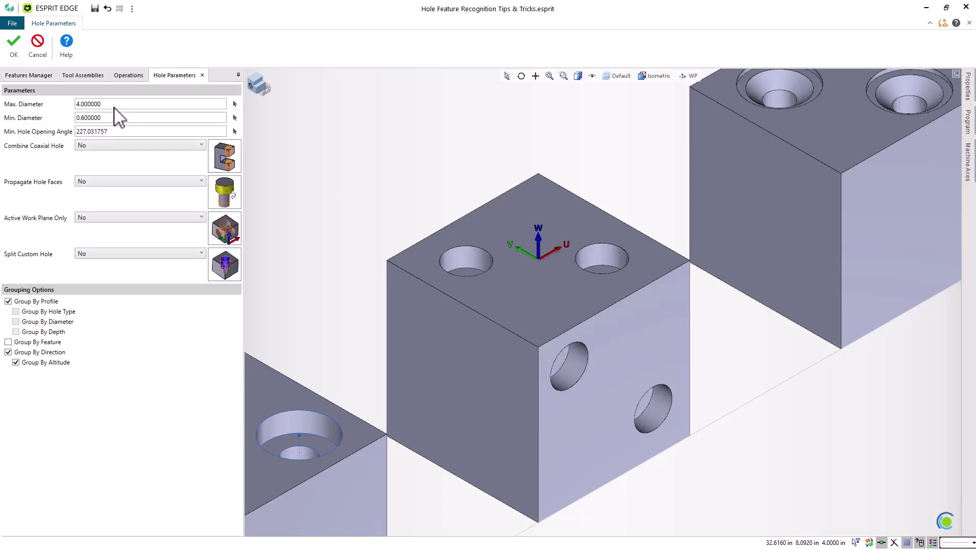
click(100, 218)
click(131, 246)
click(506, 297)
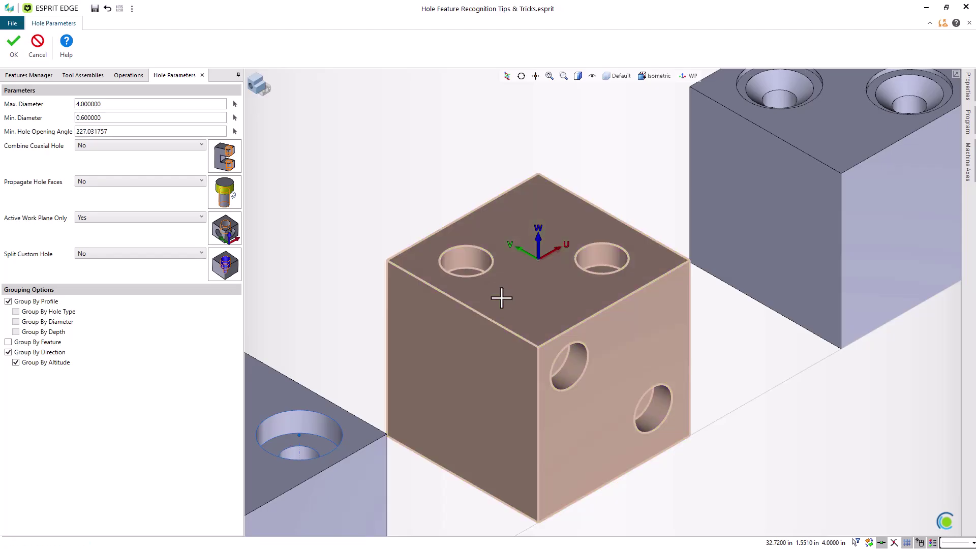
click(12, 49)
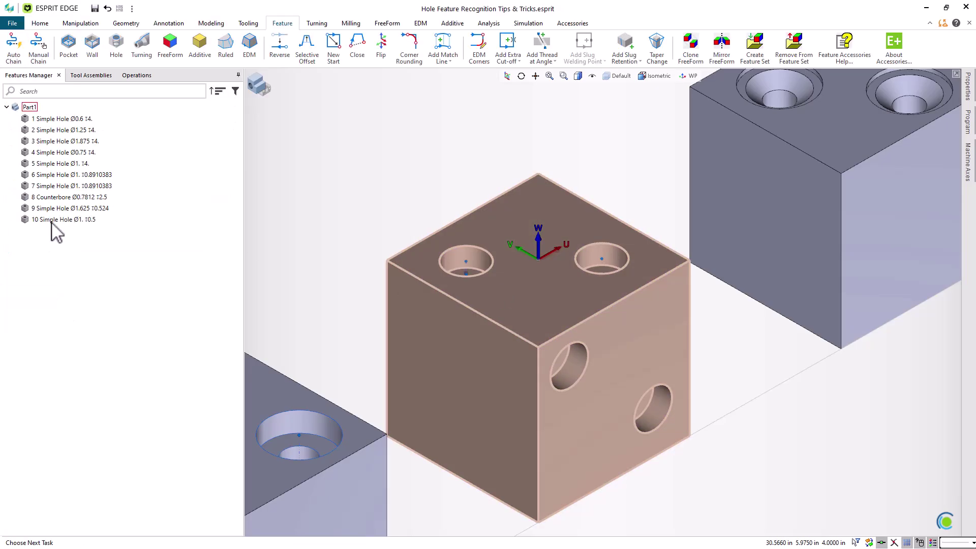
click(377, 202)
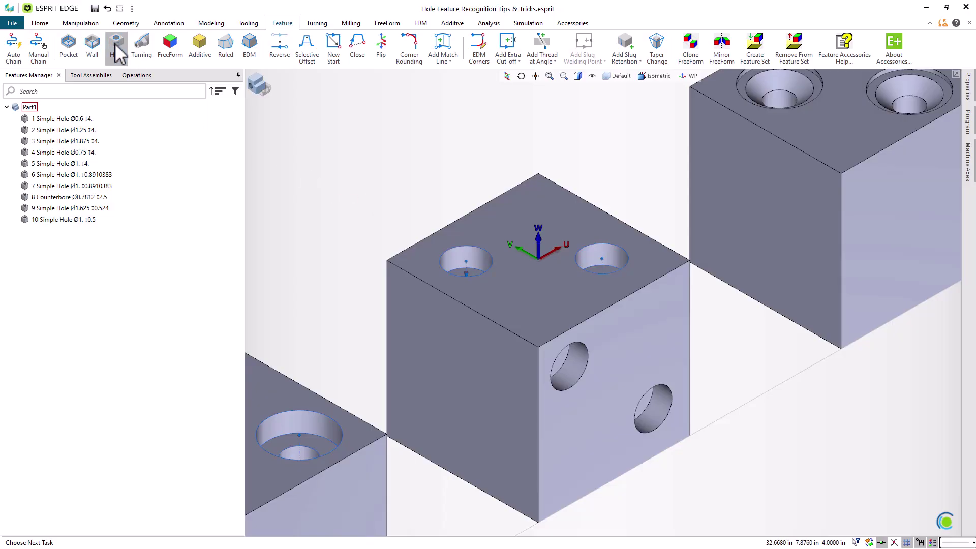
Step: Recognize the same block's holes again with Active Work Plane Only set to No, and highlight the new features in turn
click(117, 50)
click(108, 218)
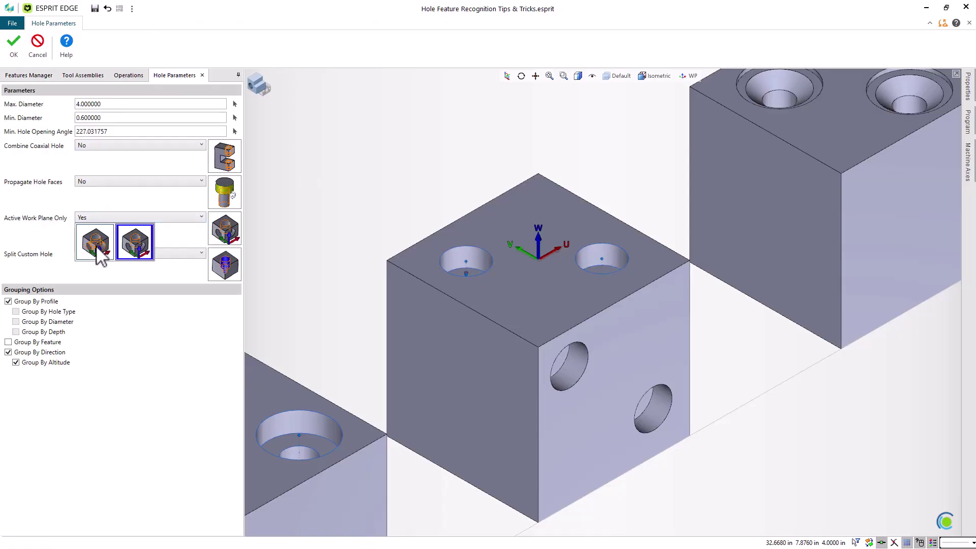
click(97, 243)
click(455, 357)
click(455, 366)
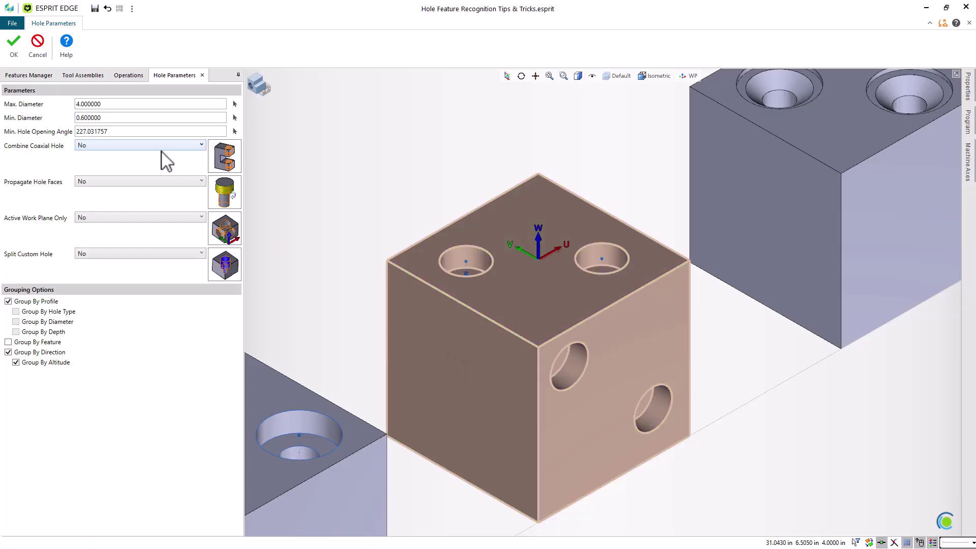
click(13, 49)
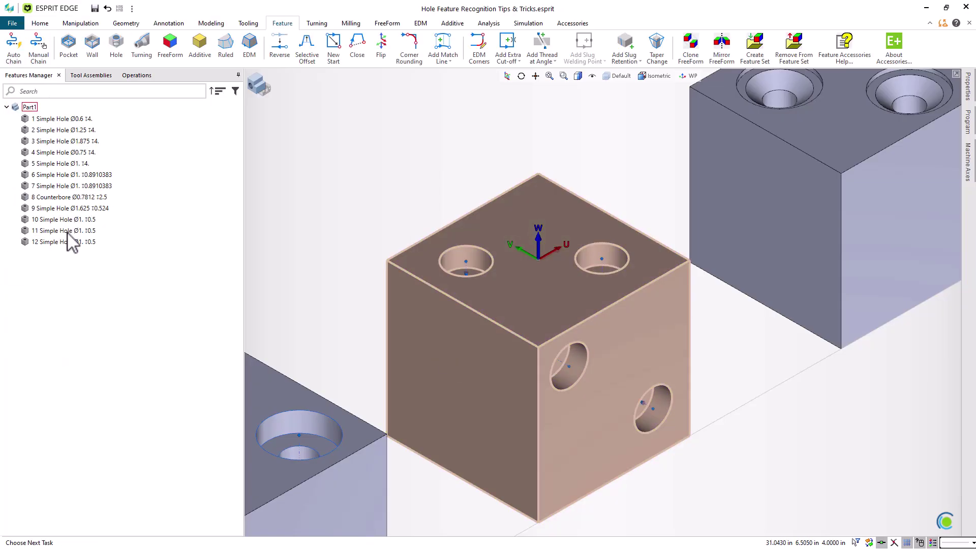
click(67, 230)
click(68, 242)
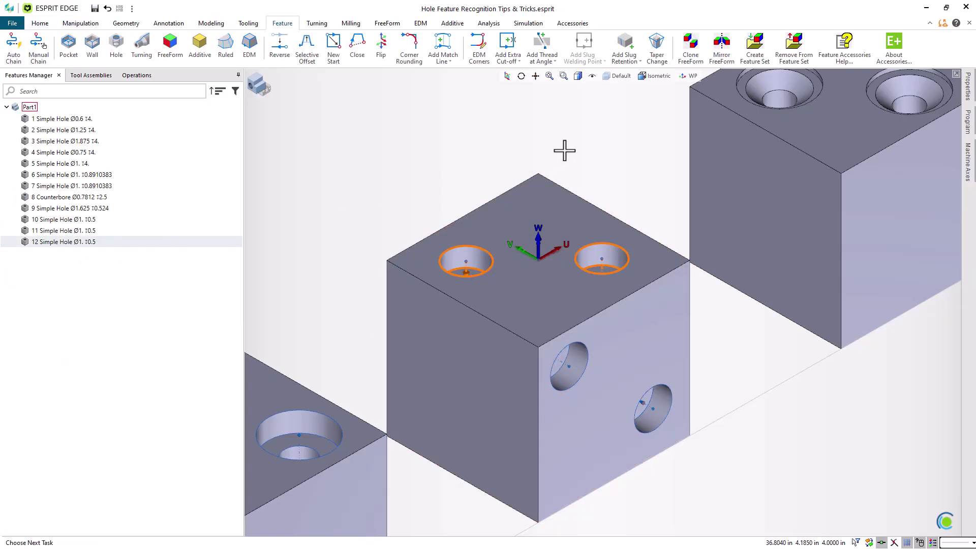
Step: Recognize the holes of the block with two stepped conical holes, with Split Custom Hole set to Yes
middle_drag(564, 148, 389, 221)
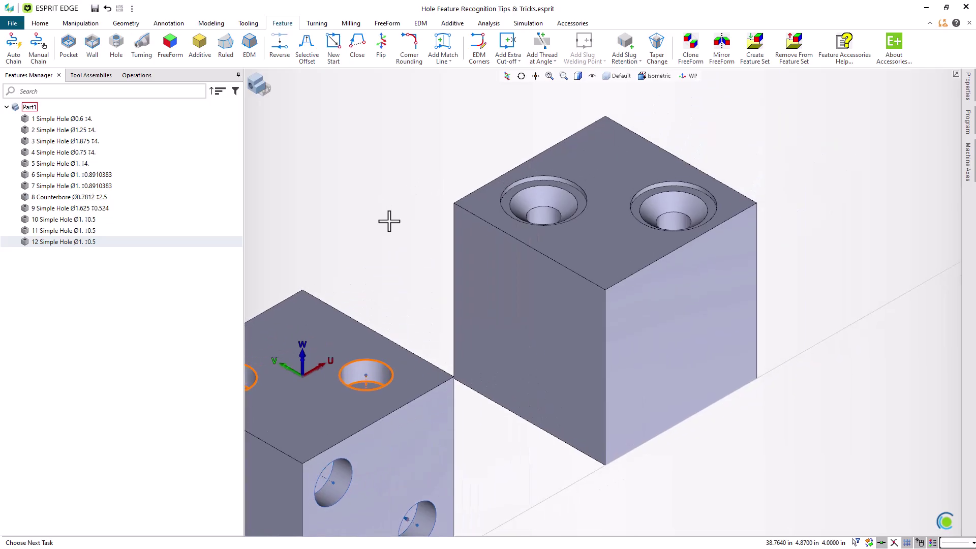
click(116, 51)
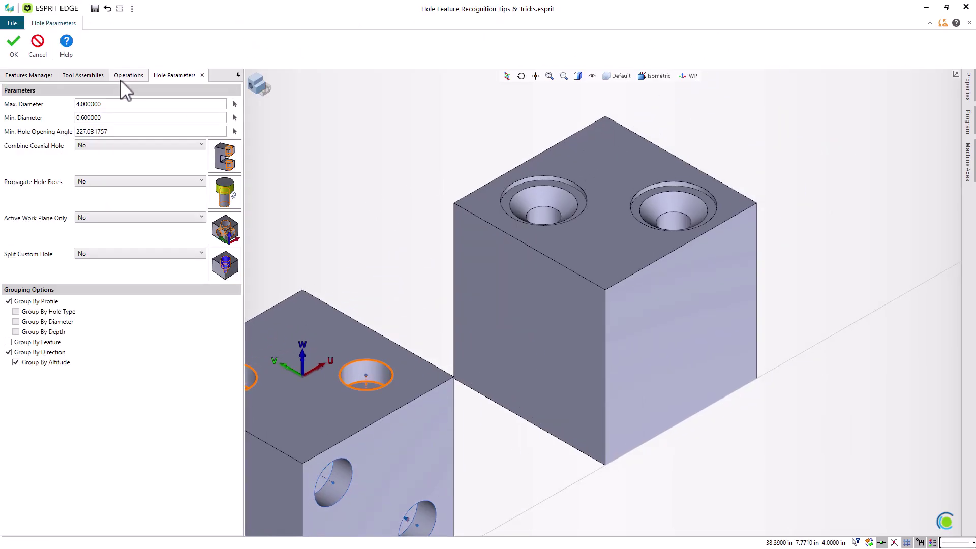
click(107, 253)
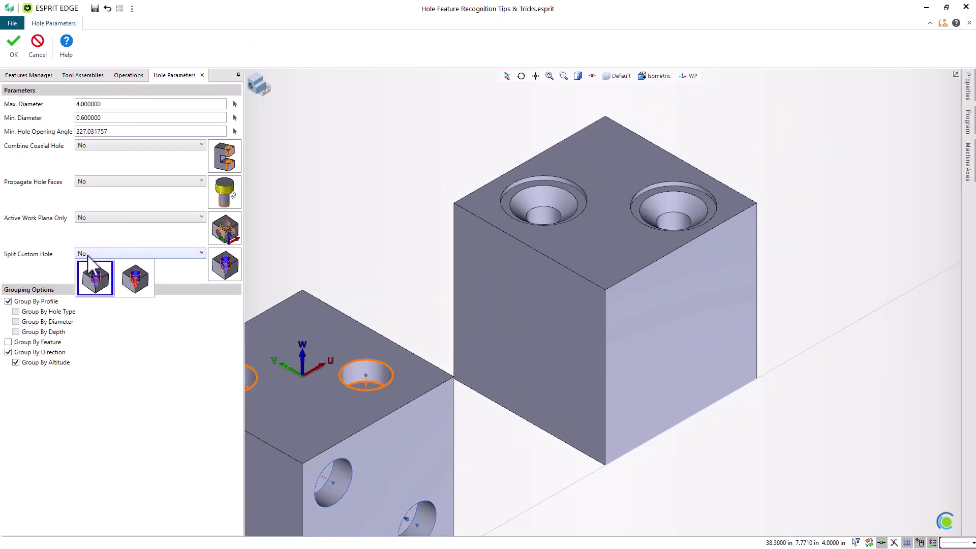
click(135, 280)
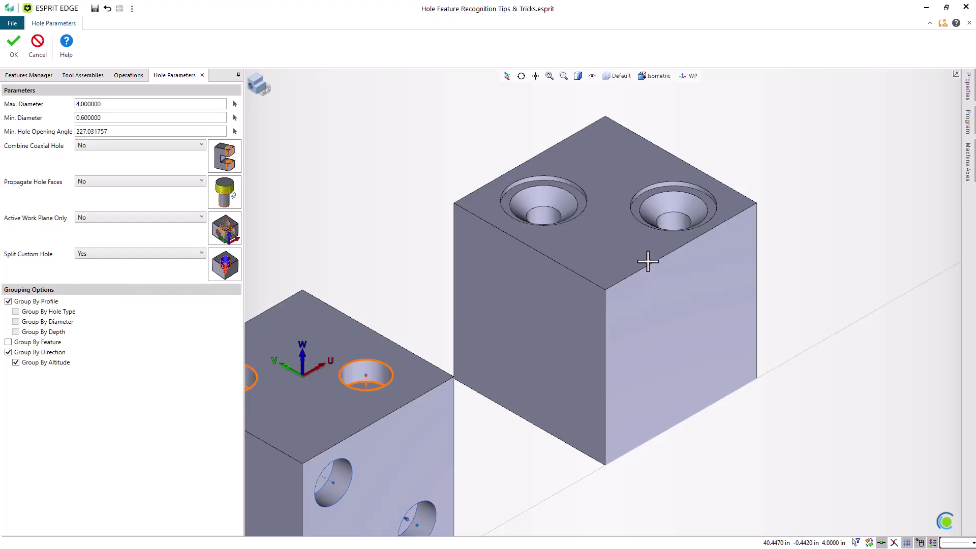
click(571, 301)
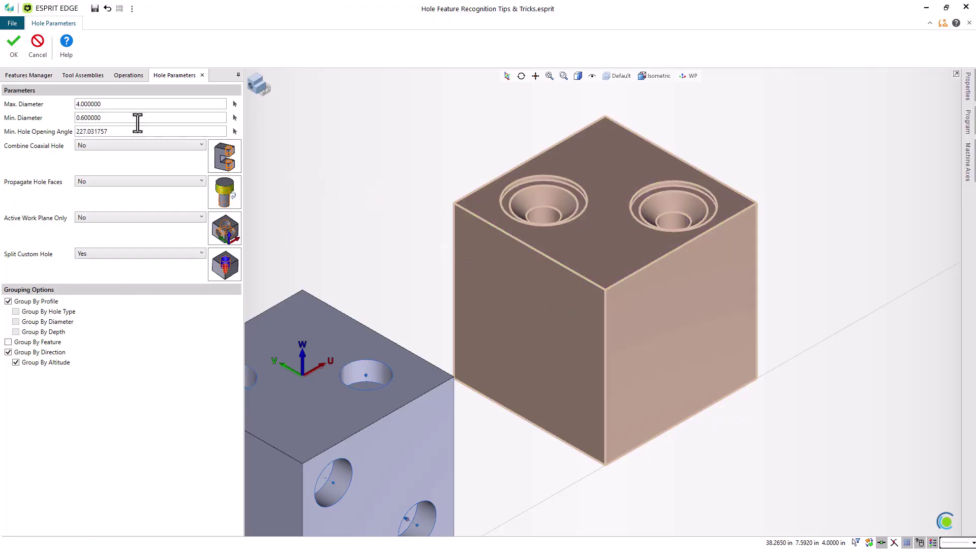
click(14, 48)
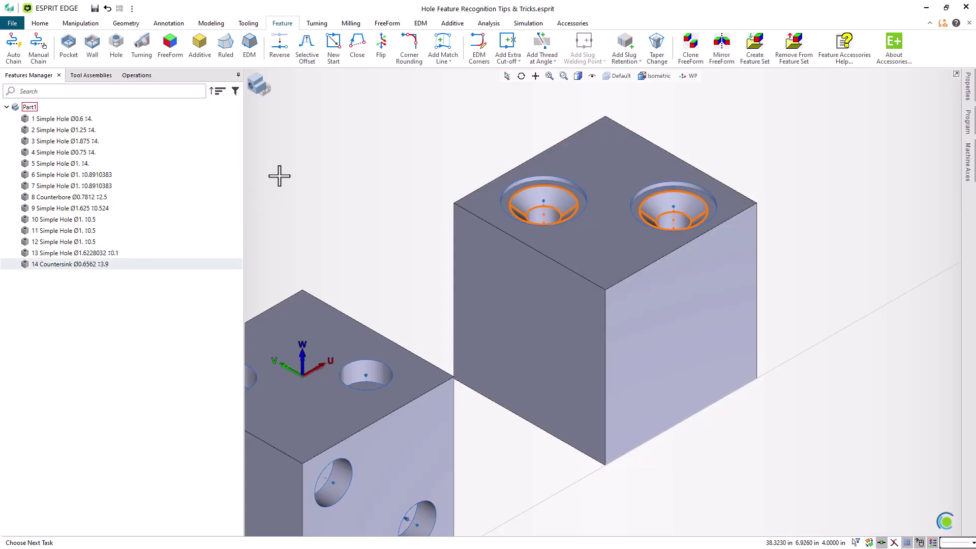
Step: Recognize the stepped conical holes of the same block again with Split Custom Hole set to No
click(116, 51)
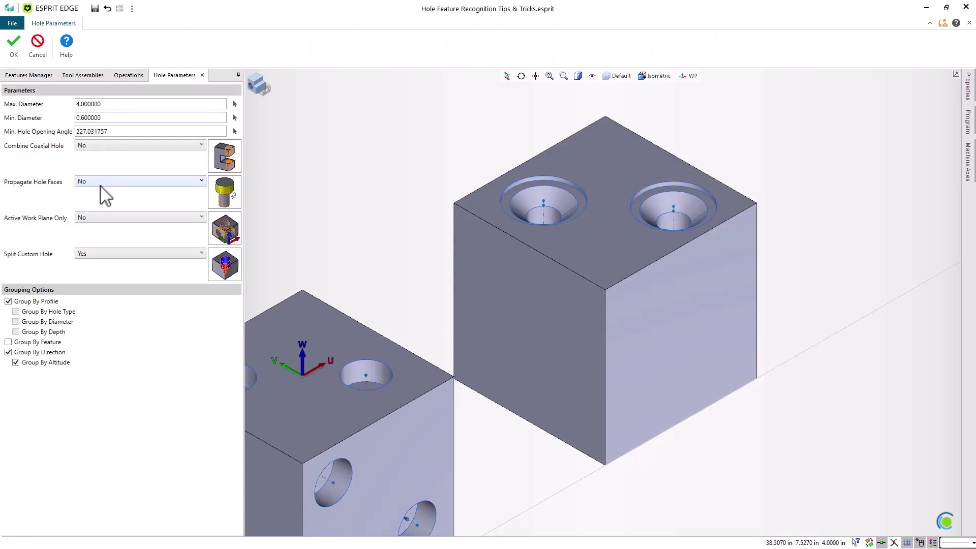
click(93, 254)
click(85, 279)
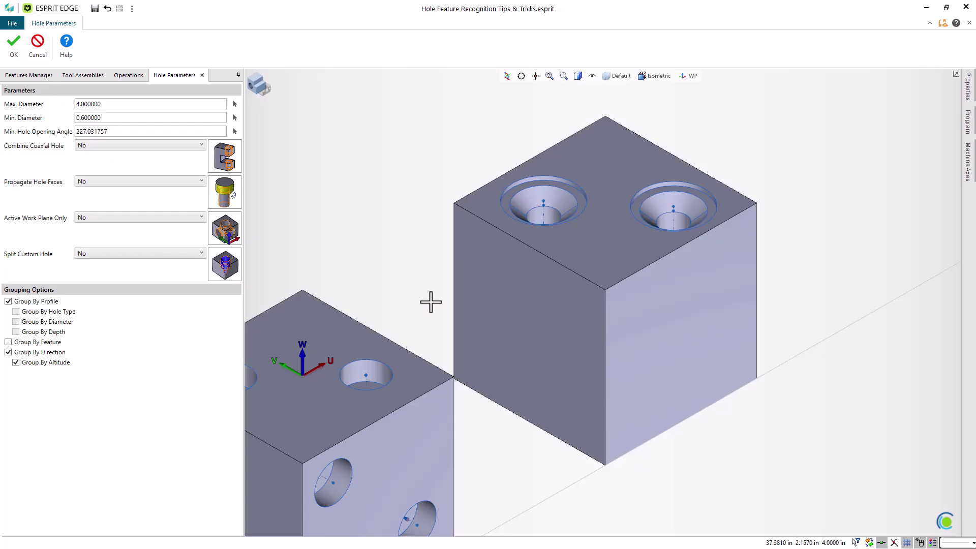
click(510, 313)
click(14, 48)
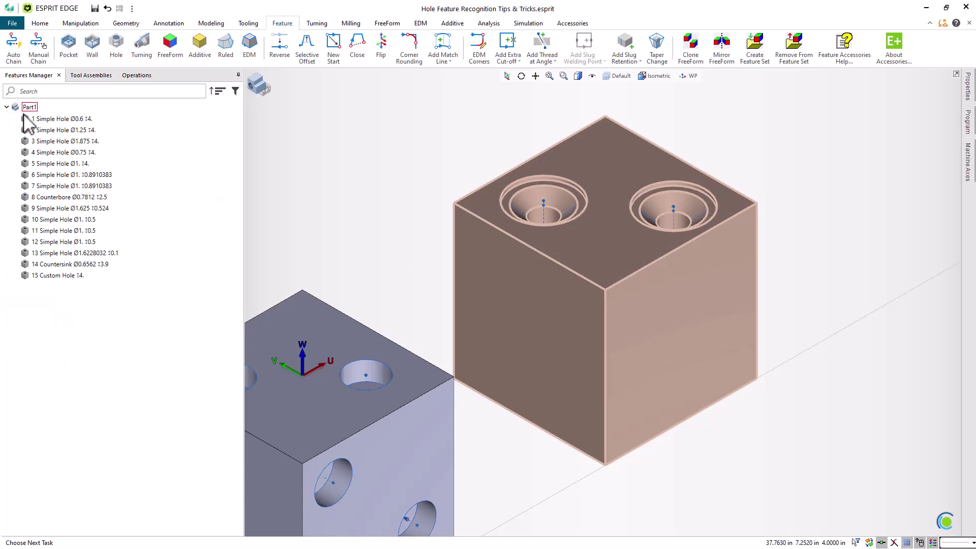